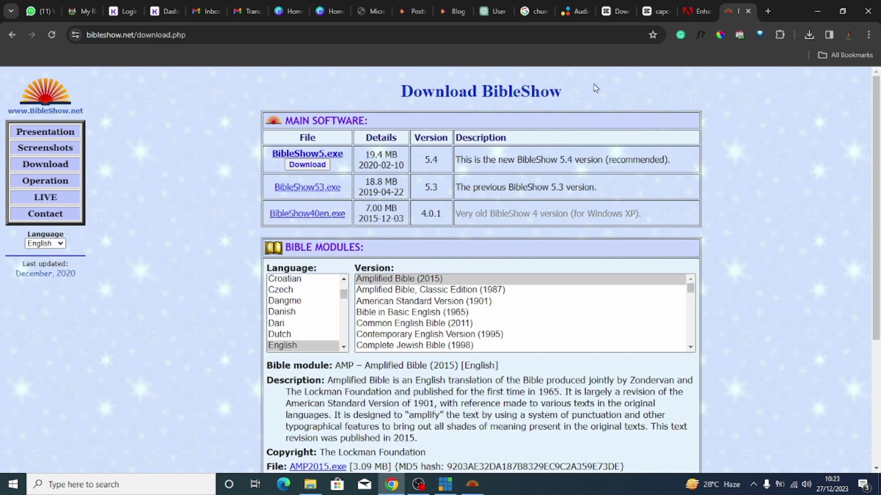
# Open a new blank Chrome tab beside the BibleShow download page on bibleshow.net.
pyautogui.click(768, 11)
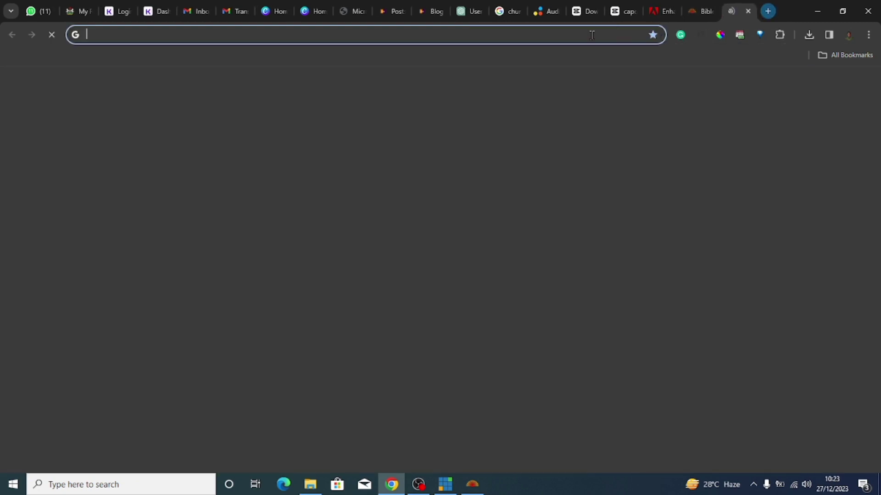
# Search Google for vmix and open the vmix.com download page listing vMix 26 (26.0.0.45).
pyautogui.click(579, 35)
pyautogui.write('vmi')
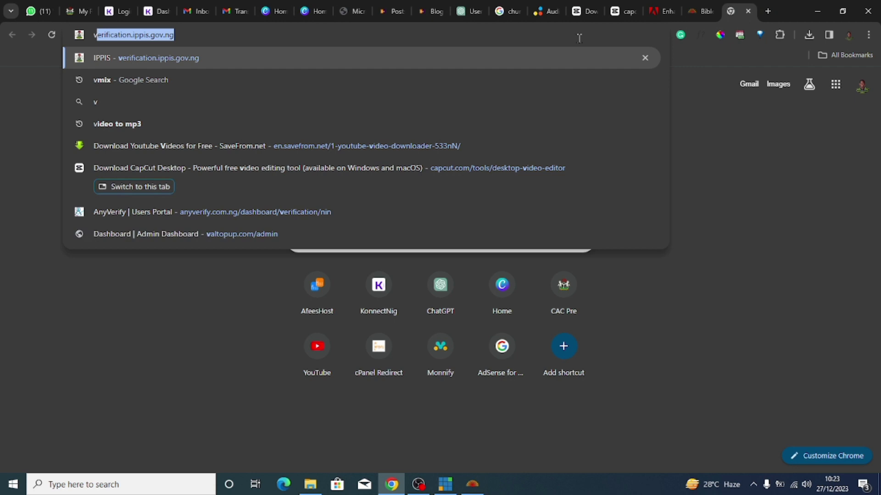
pyautogui.press('Return')
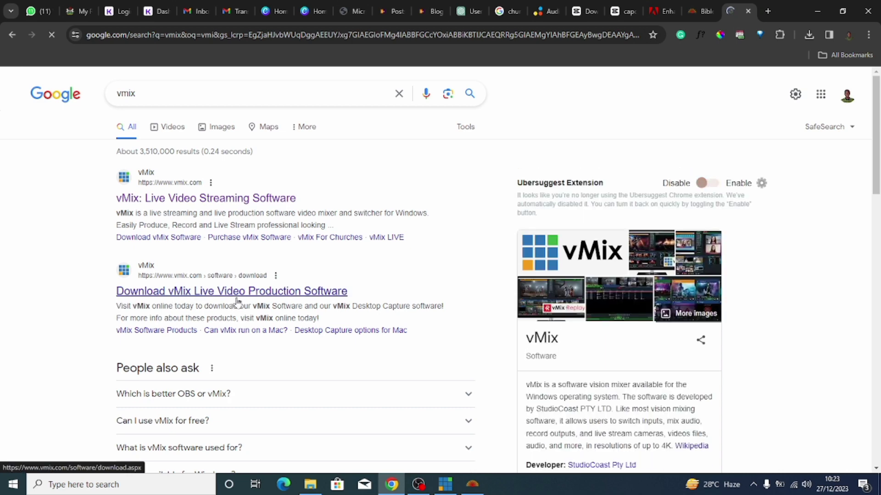
pyautogui.click(296, 291)
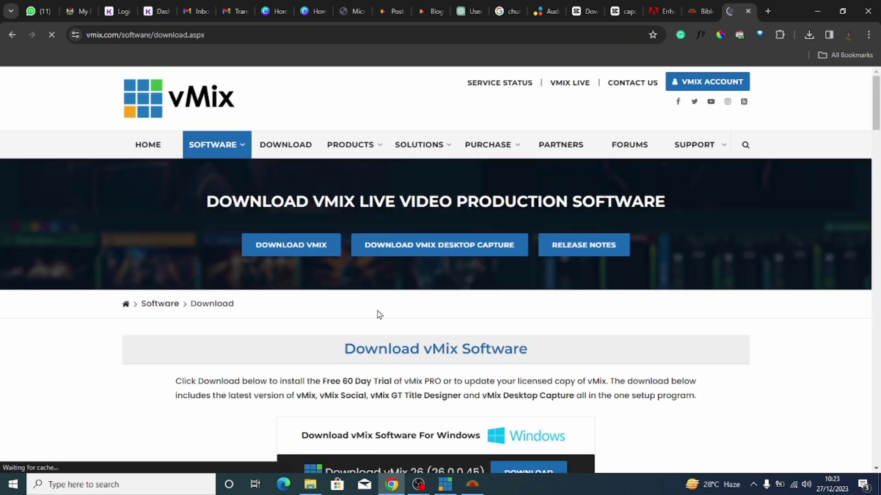
pyautogui.click(294, 252)
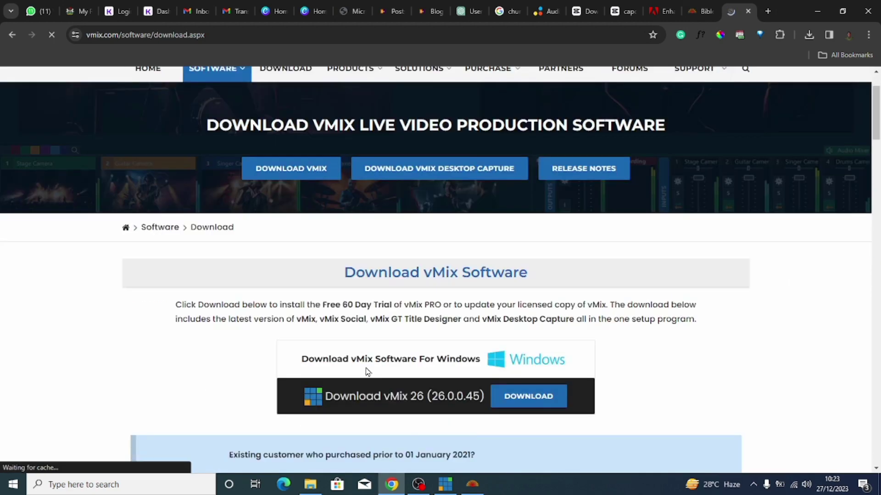
pyautogui.scroll(-5, 368, 367)
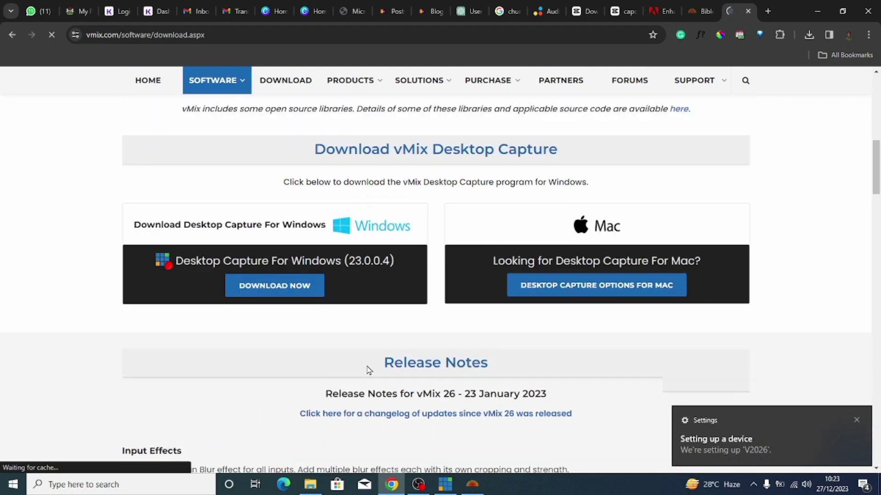
pyautogui.scroll(10, 367, 363)
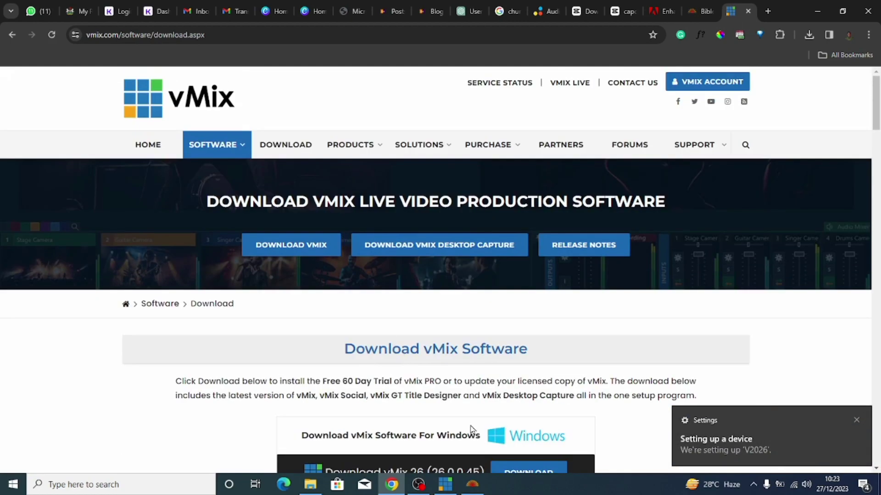
# Switch to vMix, then set BibleShow's Display 1 output to NDI only, Display window unticked.
pyautogui.click(444, 484)
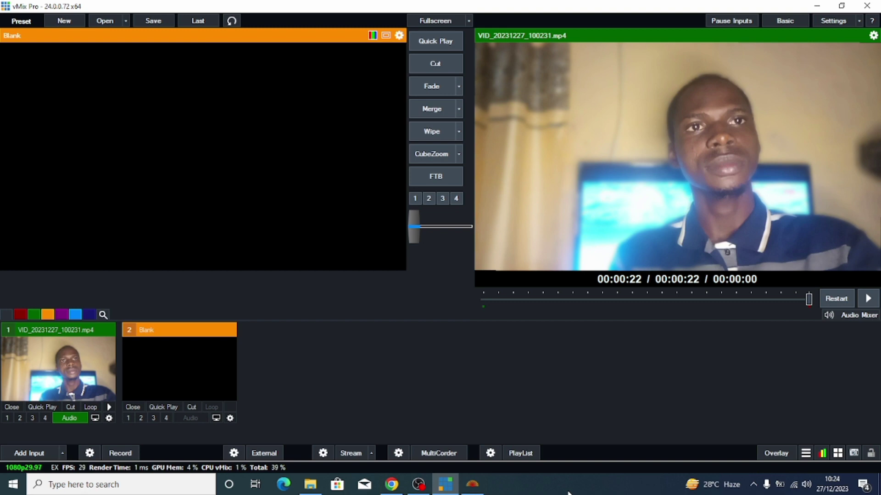
pyautogui.click(472, 484)
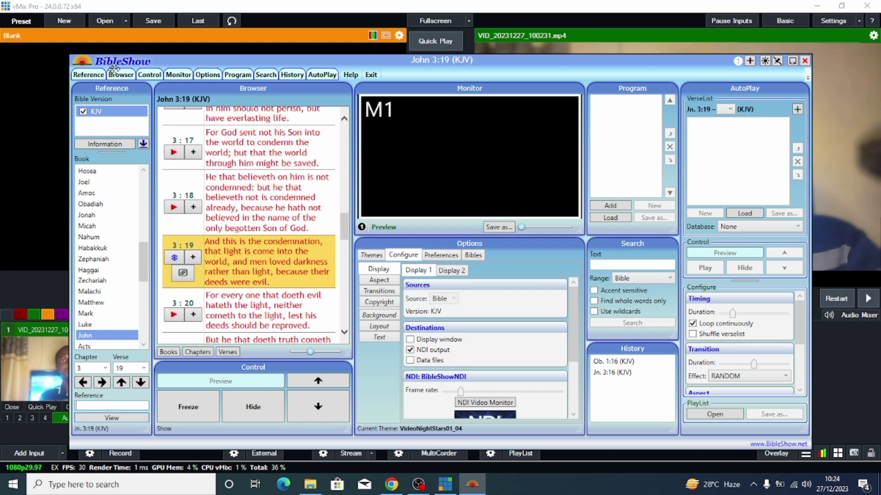
pyautogui.click(372, 257)
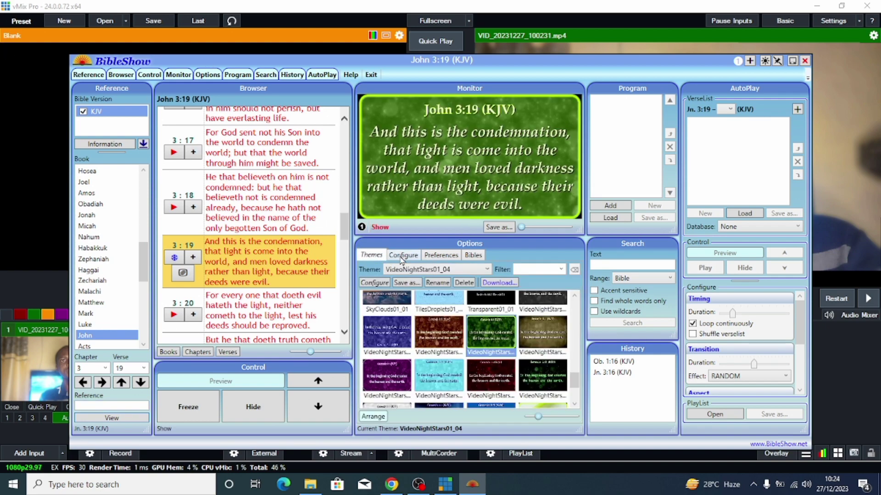
pyautogui.click(403, 257)
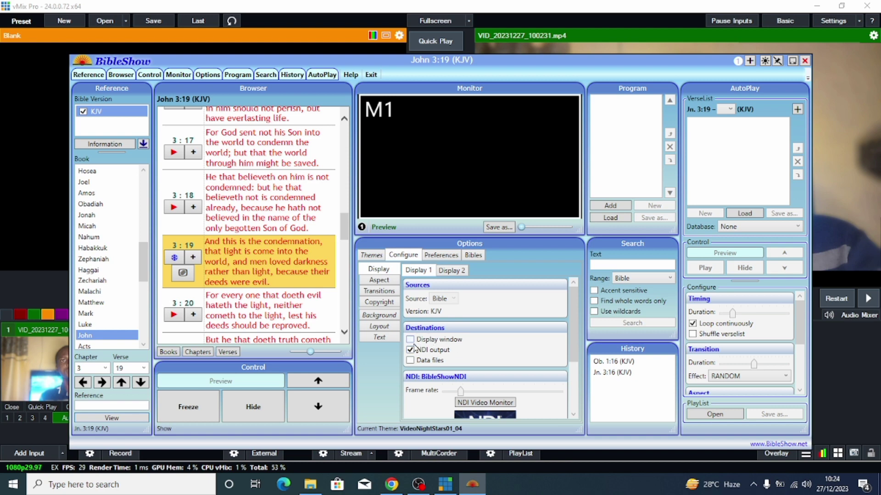
pyautogui.click(411, 339)
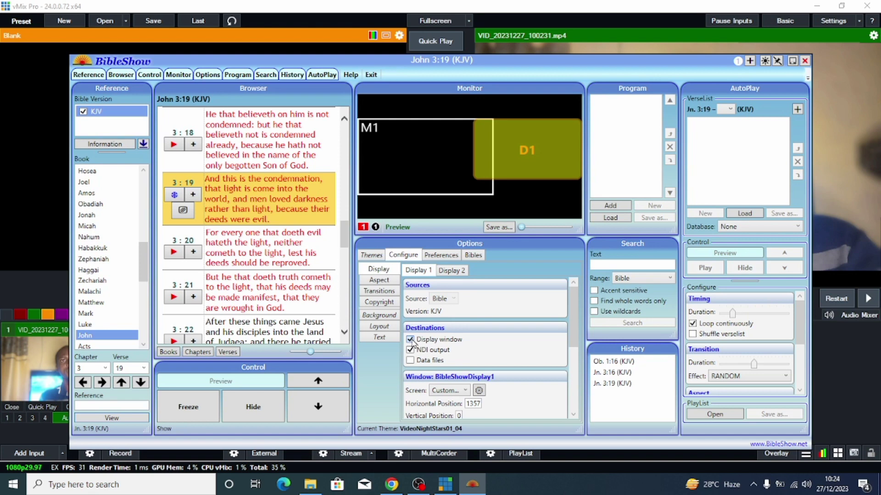
pyautogui.click(410, 339)
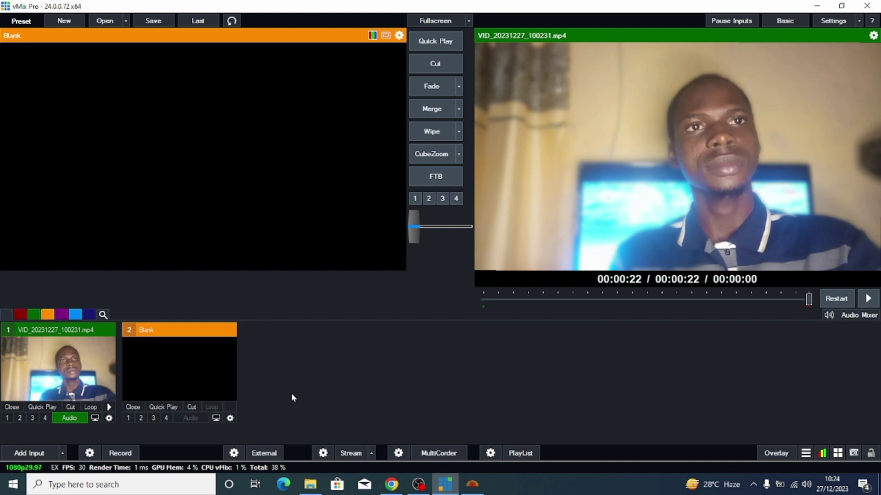
# Add the BibleShowNDI feed from DANTOPS as NDI input 2, showing John 3:19.
pyautogui.click(23, 454)
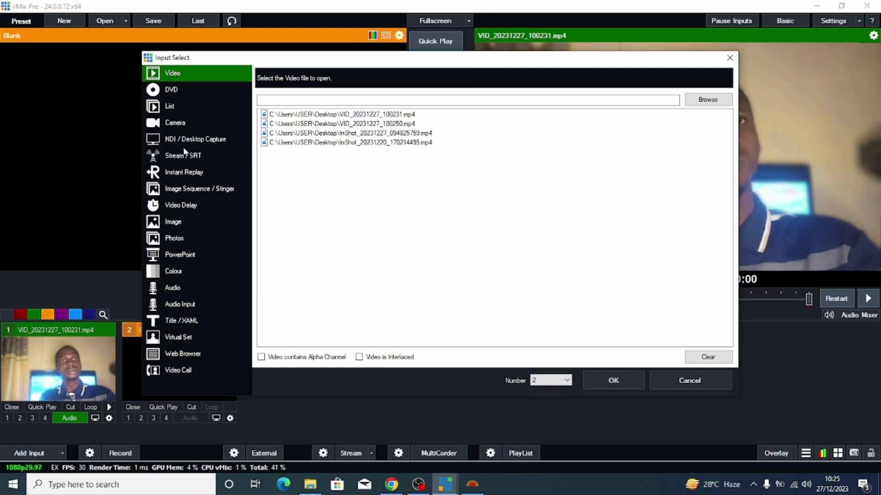
pyautogui.click(192, 140)
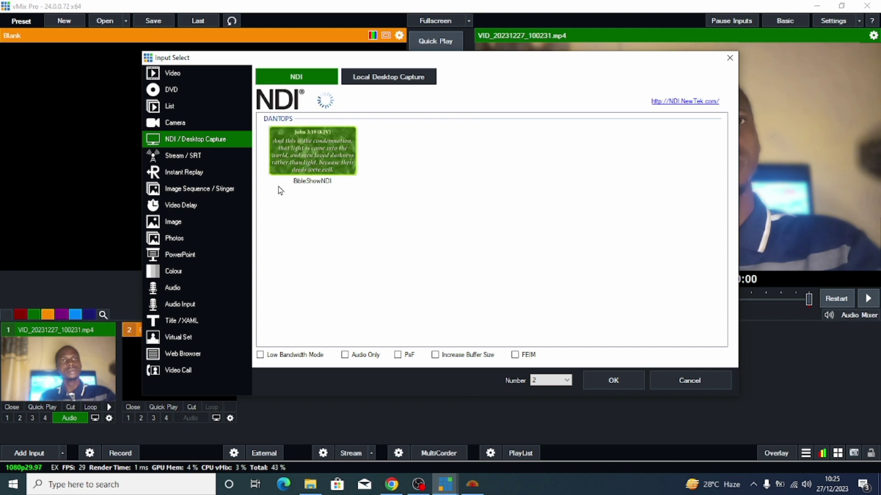
pyautogui.click(302, 163)
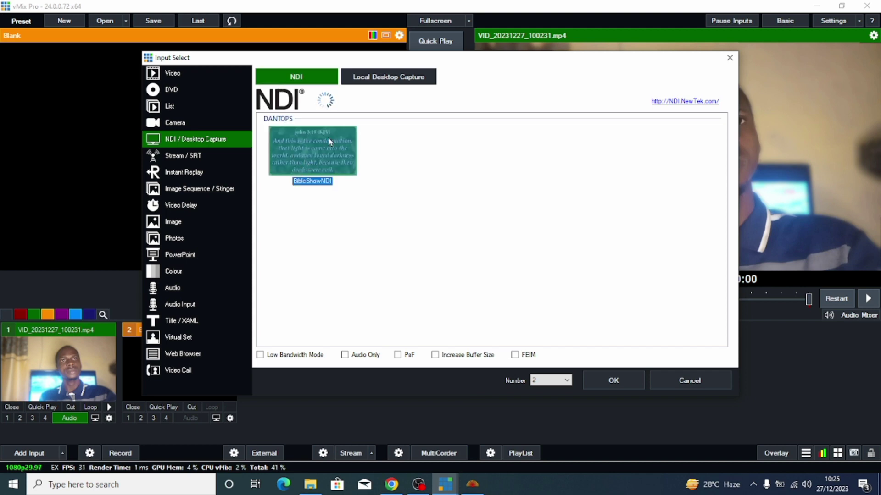
pyautogui.click(613, 381)
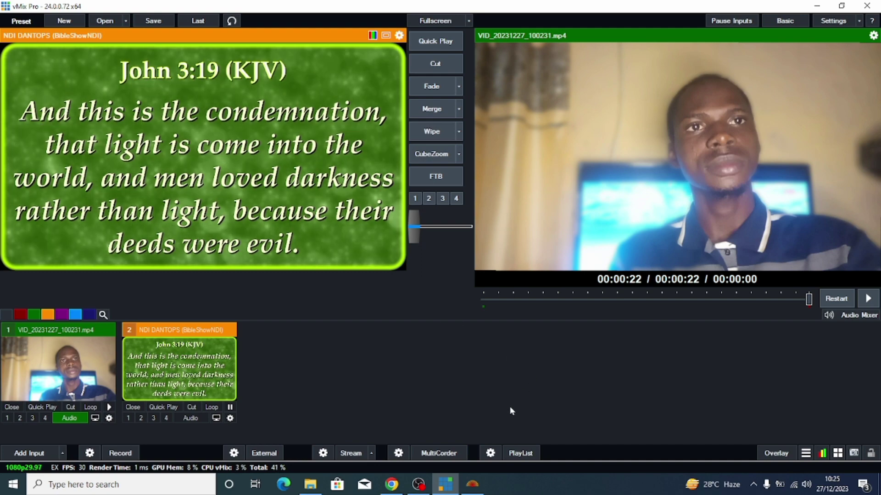
# Browse BibleShow's theme list and open Themes Collection 1 download page (30 themes, 4.20 MB).
pyautogui.click(473, 487)
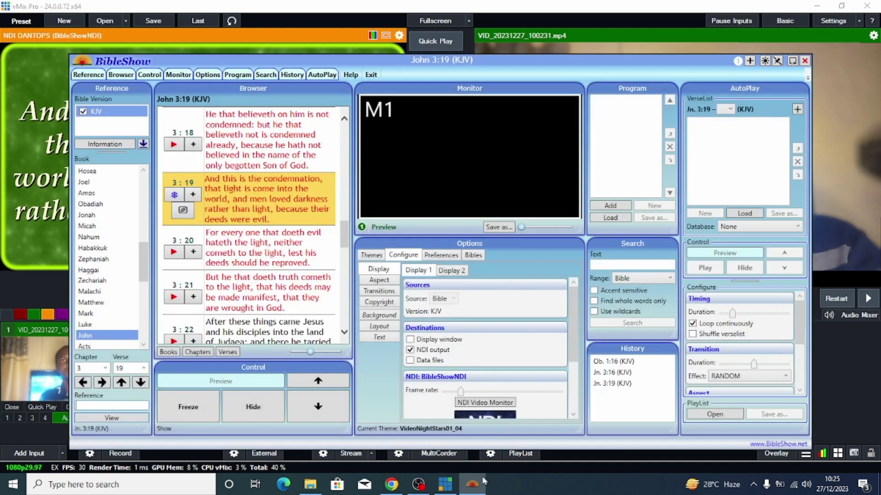
pyautogui.click(373, 256)
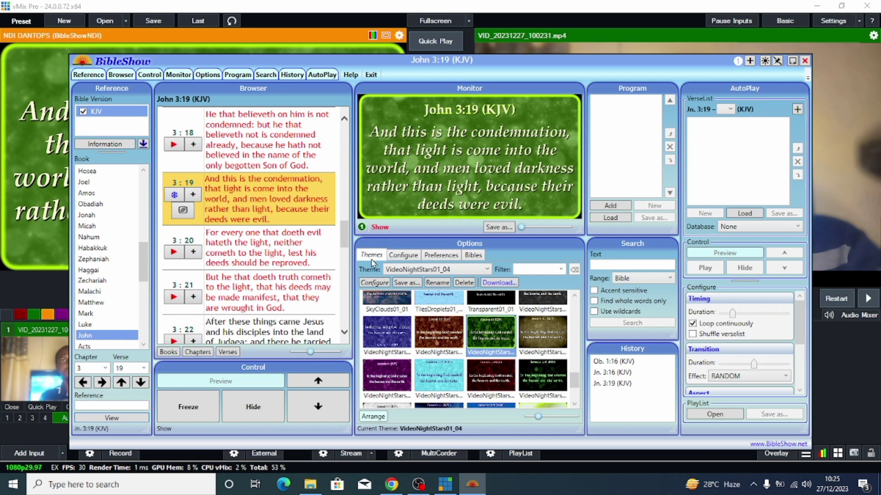
pyautogui.scroll(-3, 459, 338)
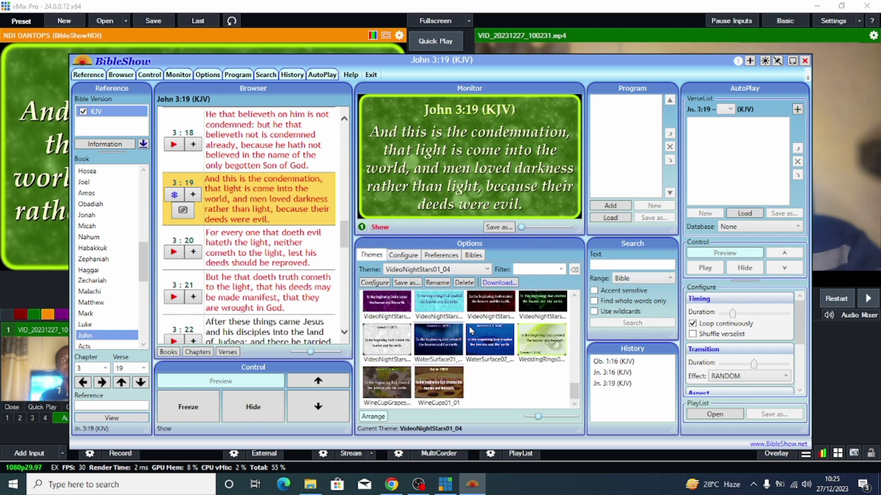
pyautogui.scroll(4, 474, 386)
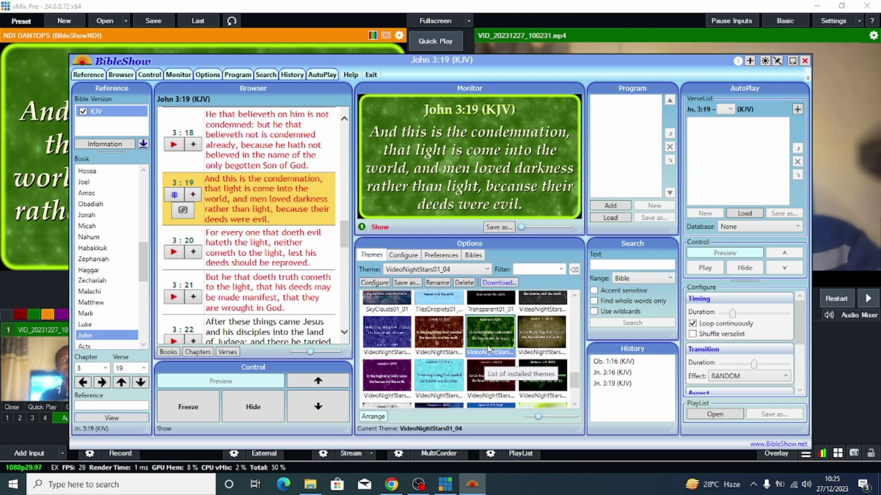
pyautogui.click(502, 284)
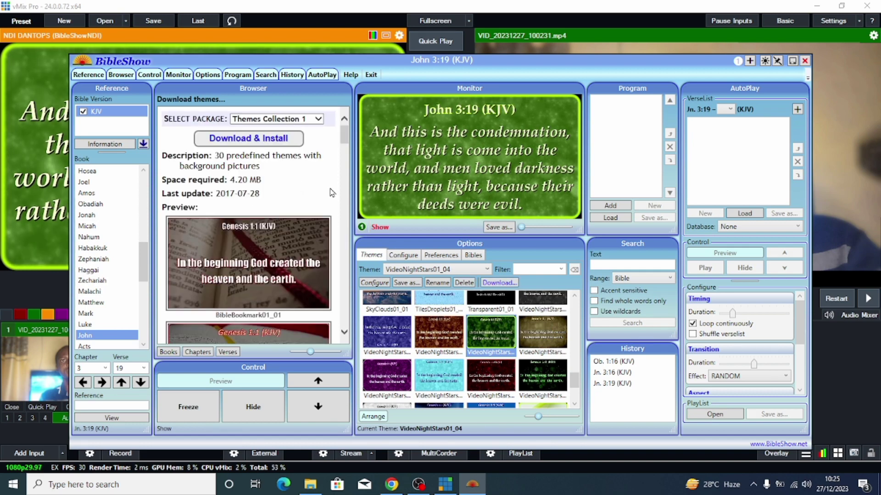
pyautogui.scroll(-5, 265, 276)
pyautogui.scroll(-6, 271, 282)
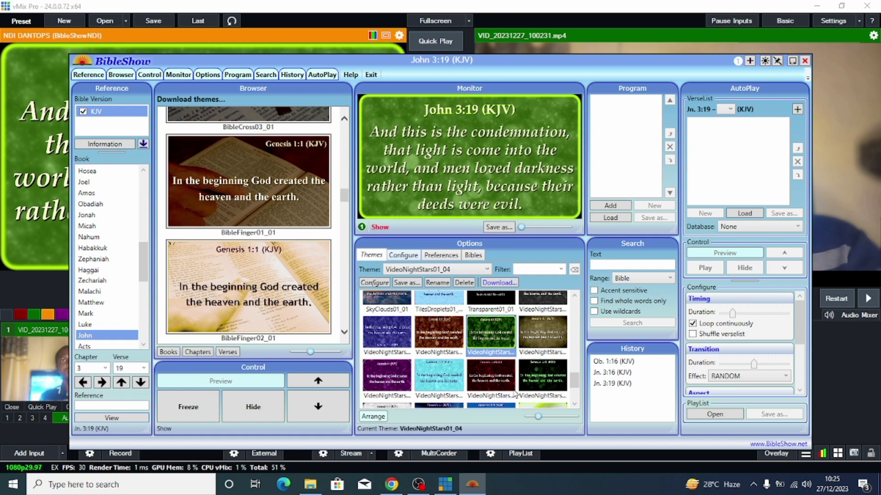
# In Configure > Background, set the theme's border colour to magenta.
pyautogui.click(403, 255)
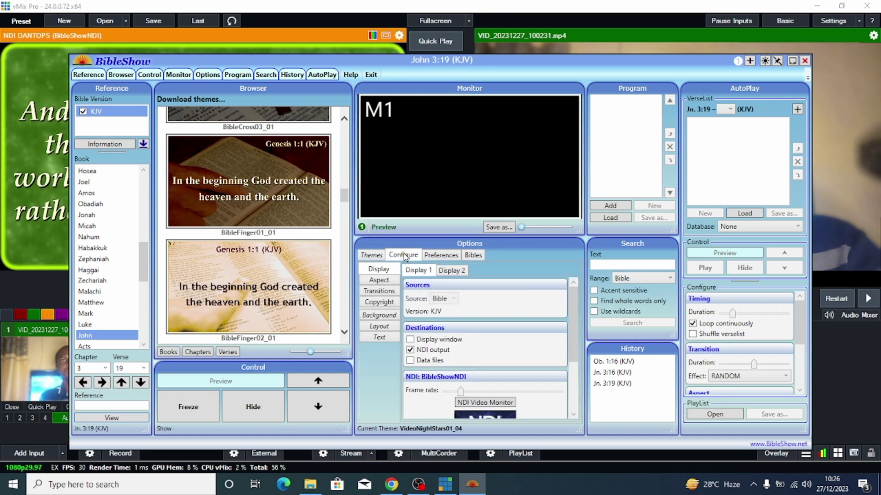
pyautogui.click(378, 316)
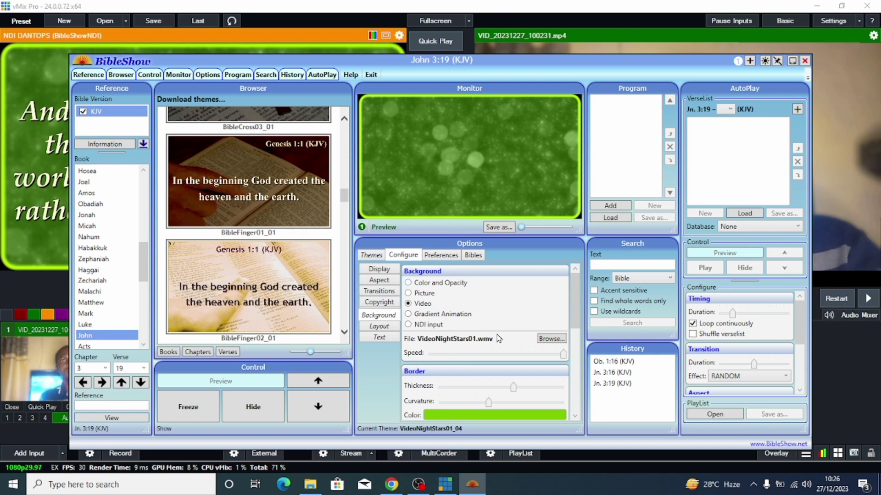
pyautogui.scroll(-3, 482, 340)
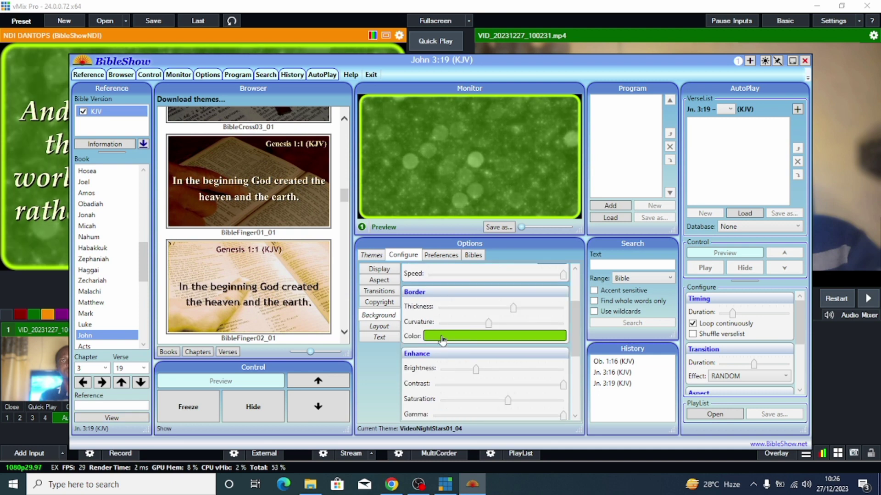
pyautogui.click(441, 338)
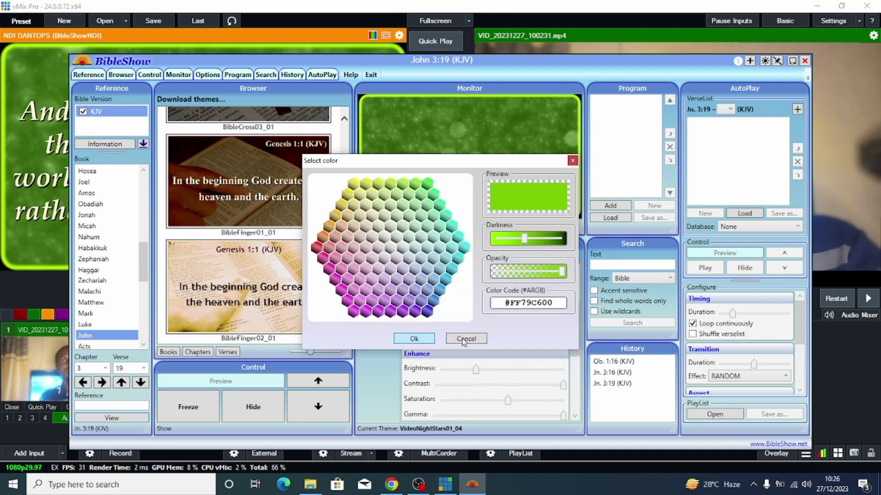
pyautogui.click(330, 267)
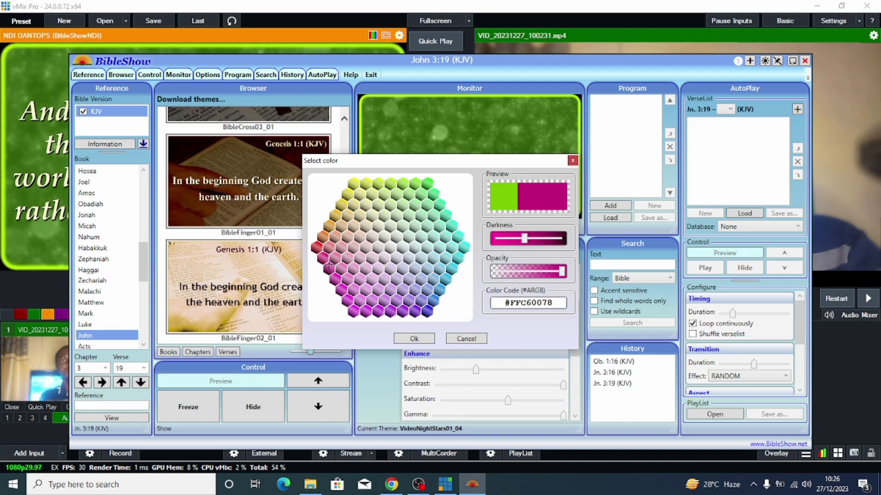
pyautogui.click(405, 341)
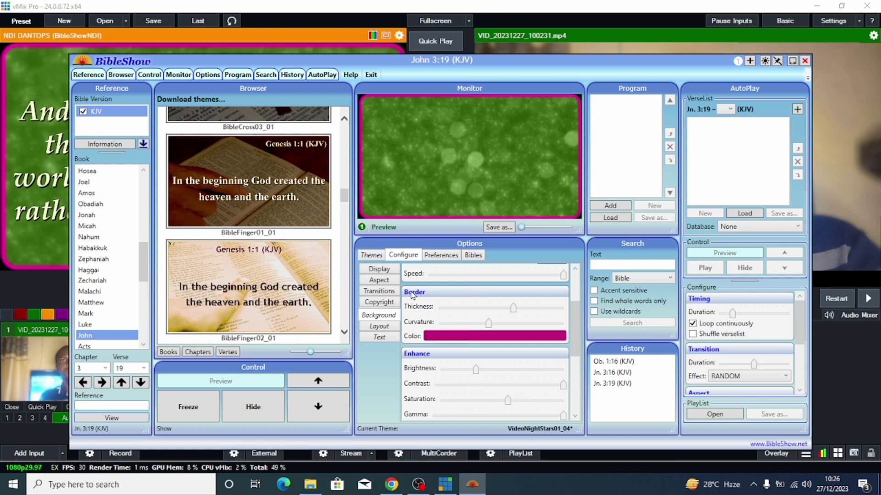
# Change the border colour to bright green (#FF00C600).
pyautogui.scroll(2, 411, 296)
pyautogui.scroll(-1, 442, 362)
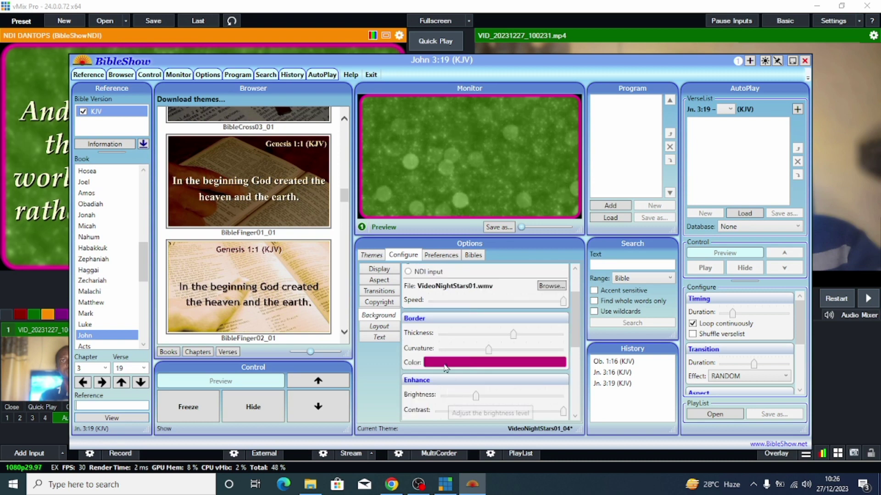
pyautogui.click(444, 363)
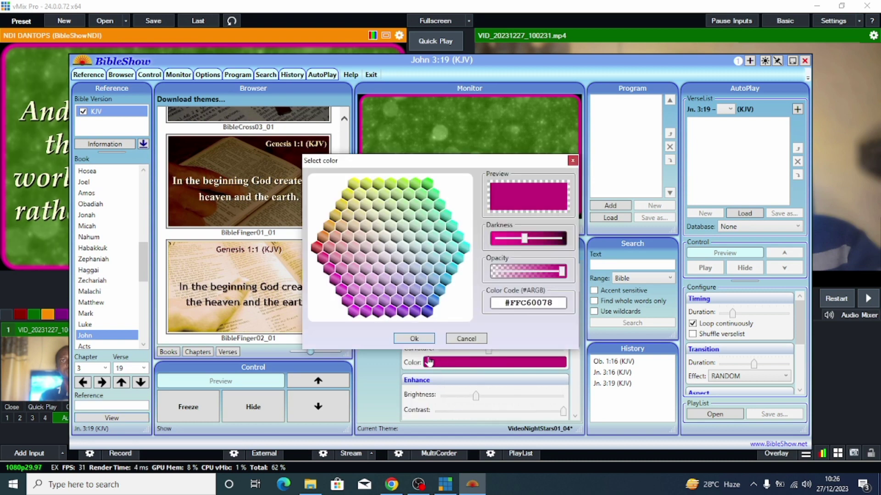
pyautogui.click(358, 188)
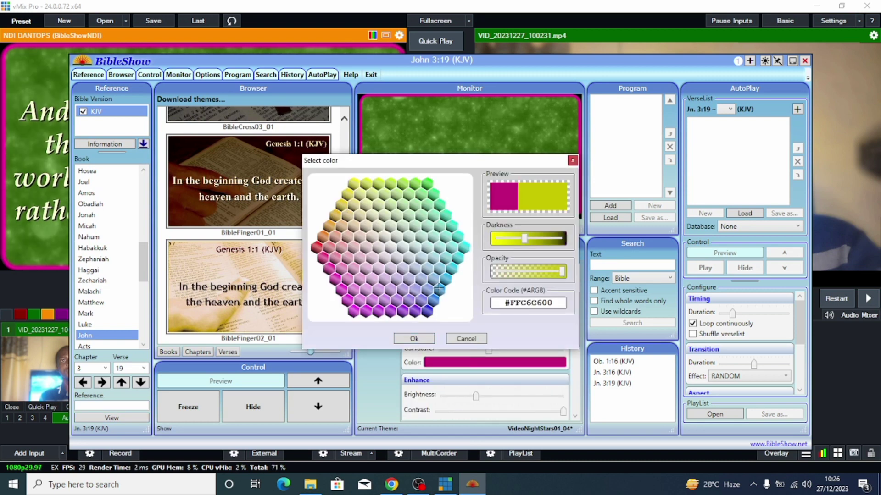
pyautogui.click(426, 186)
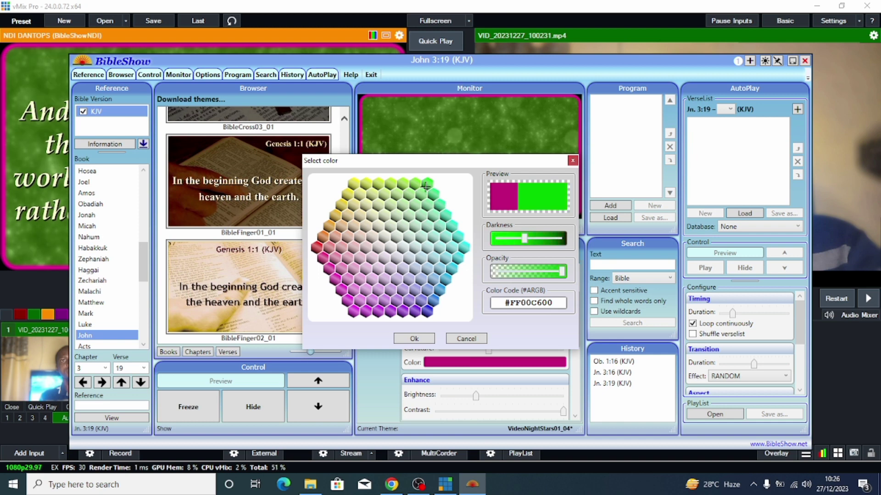
pyautogui.click(414, 340)
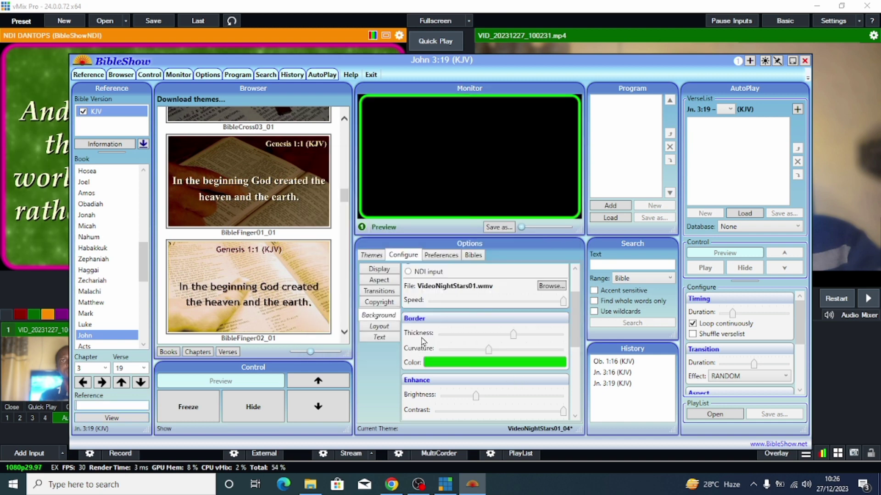
# Review the Enhance and Effects settings, then return to the Themes list with John 3:19 showing.
pyautogui.scroll(-3, 485, 389)
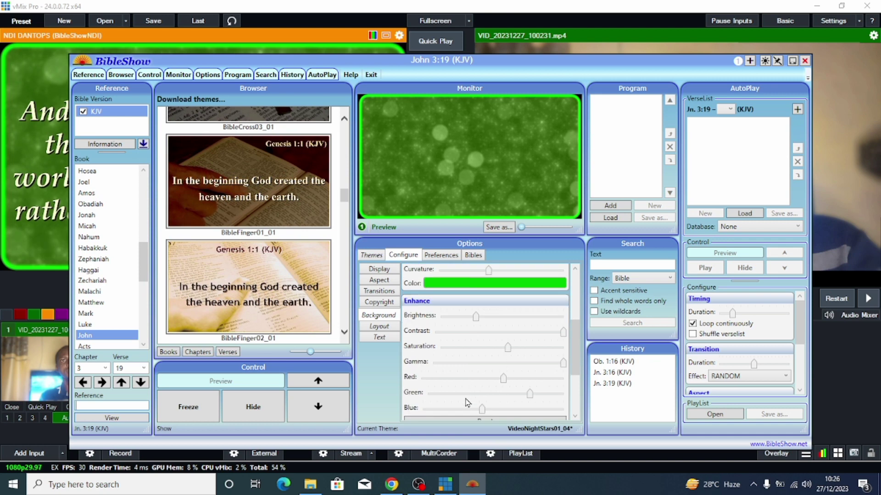
pyautogui.scroll(2, 457, 330)
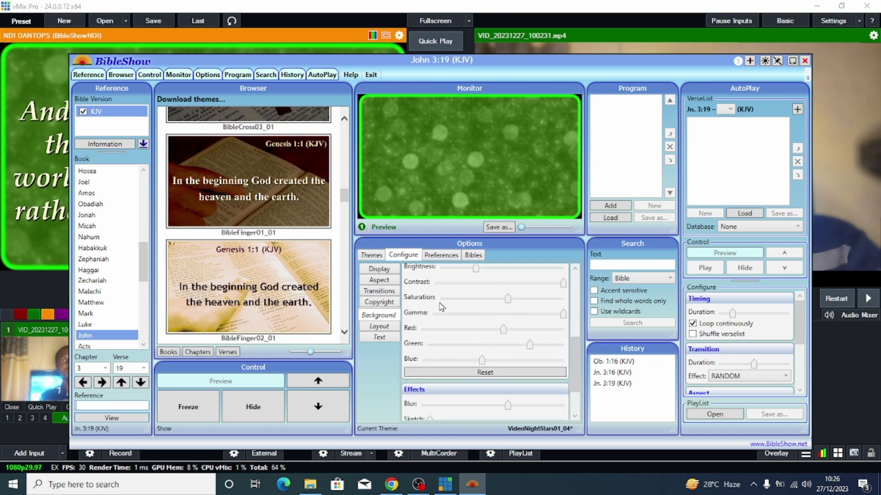
pyautogui.scroll(1, 453, 299)
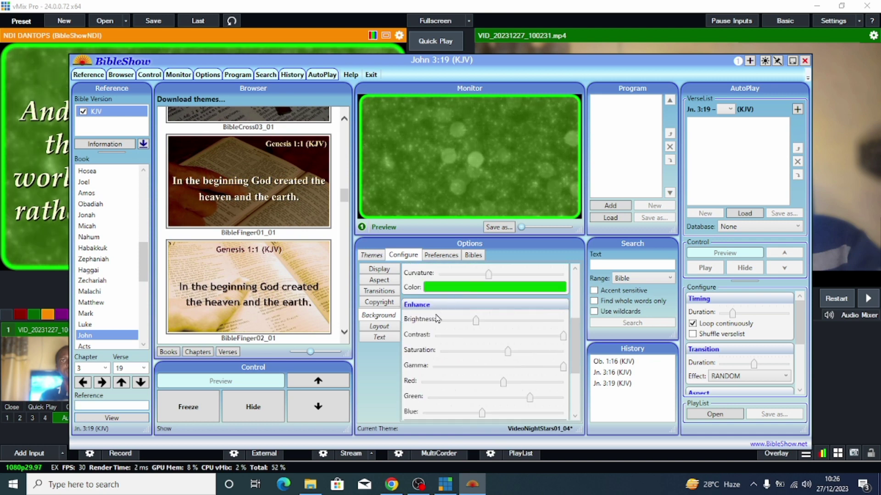
pyautogui.scroll(-1, 438, 321)
pyautogui.scroll(-2, 454, 376)
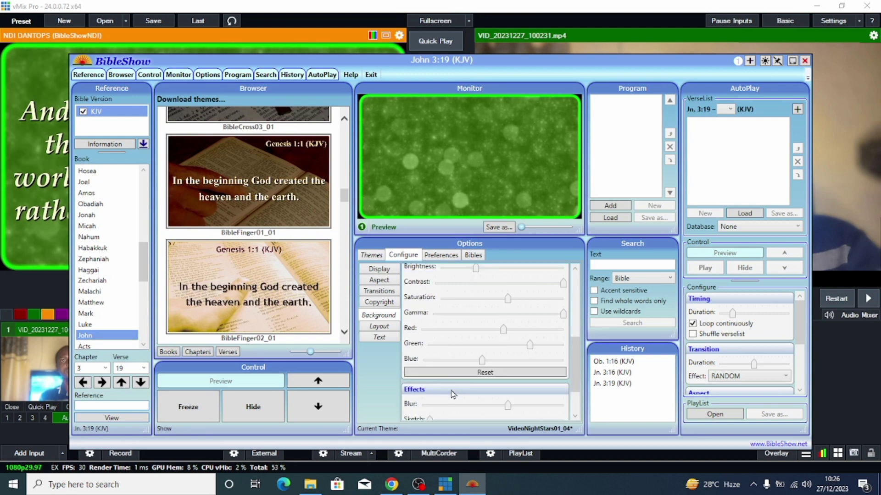
pyautogui.scroll(3, 472, 340)
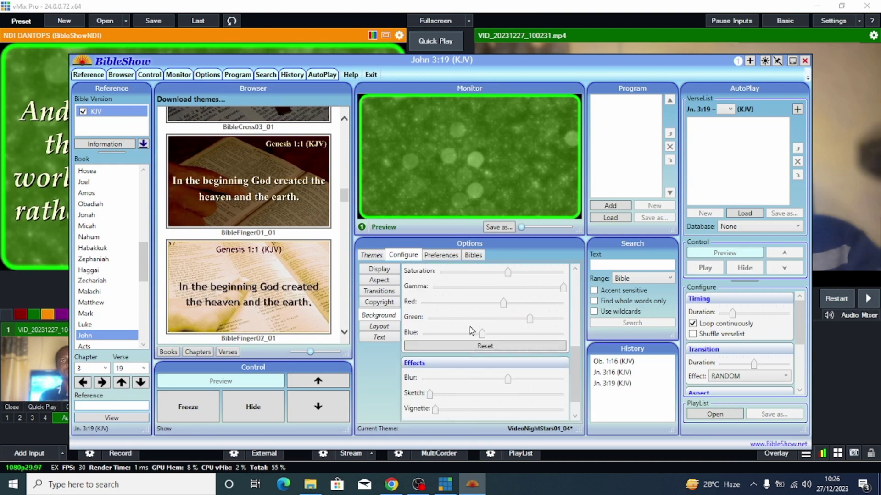
pyautogui.scroll(1, 472, 330)
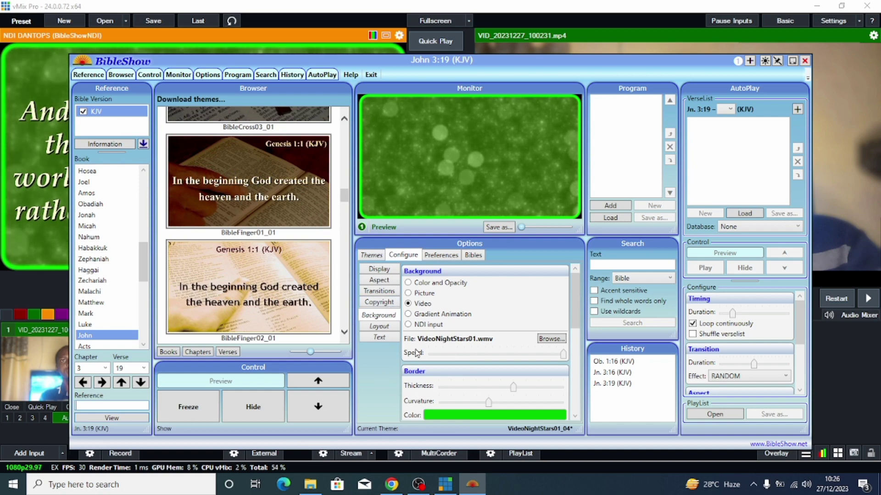
pyautogui.click(371, 256)
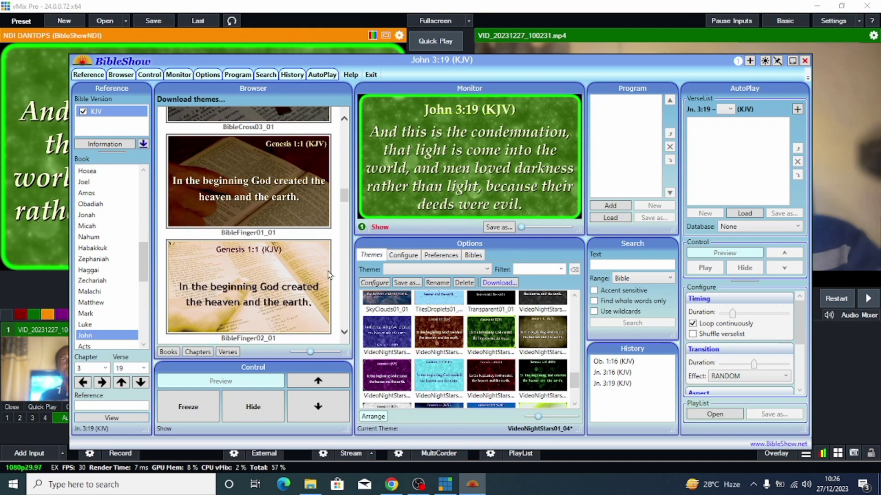
# Close BibleShow to bring vMix forward with the green-bordered John 3:19 input in preview.
pyautogui.click(803, 61)
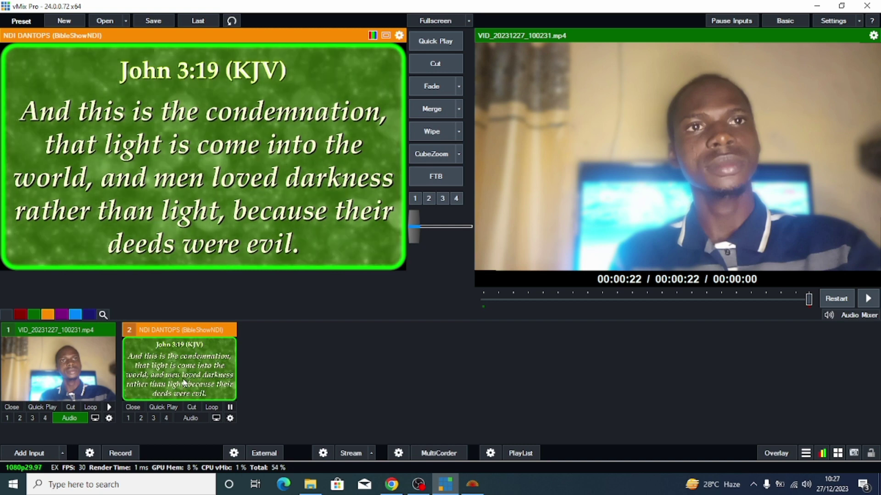
# Add the WDoubleBox-News virtual set as input 3.
pyautogui.click(29, 455)
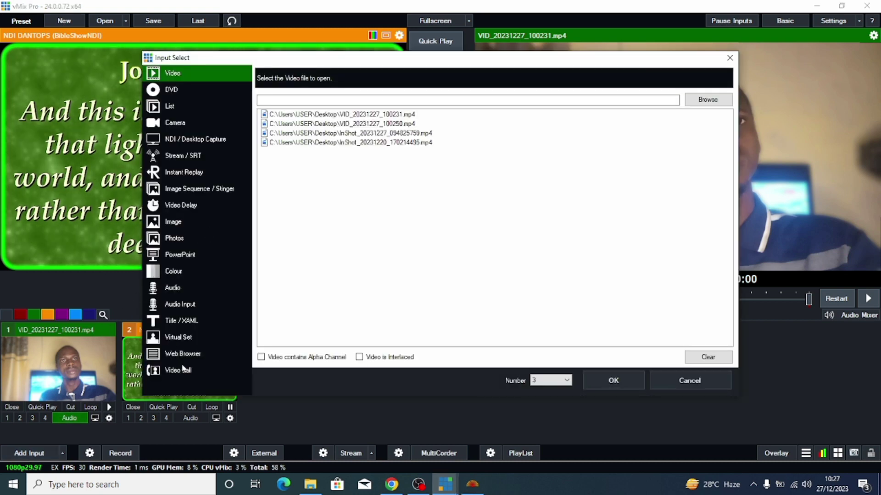
pyautogui.click(180, 339)
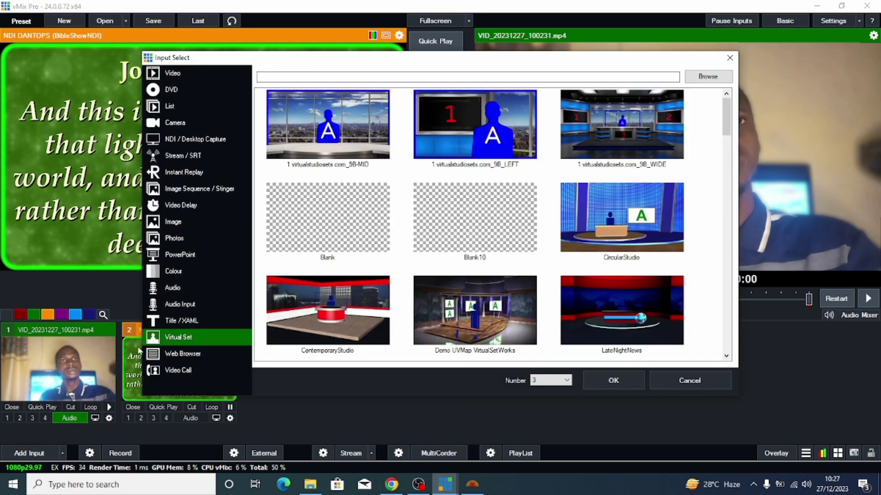
pyautogui.scroll(-15, 320, 174)
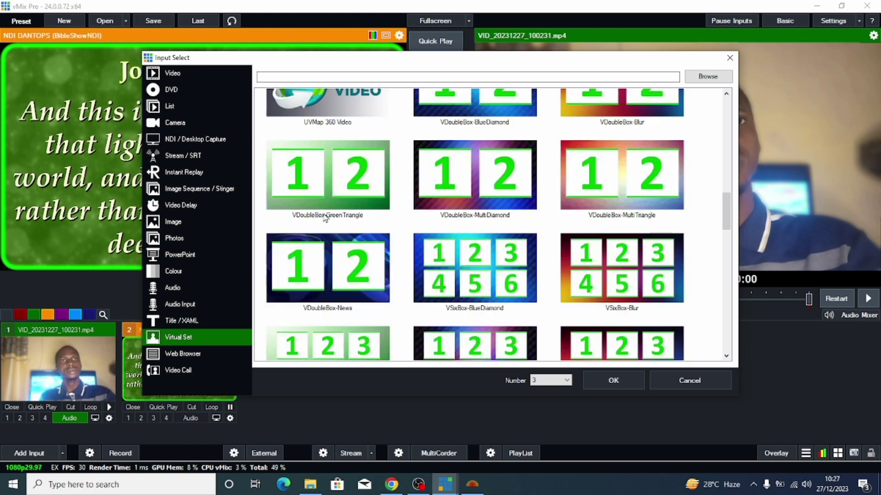
pyautogui.scroll(5, 431, 222)
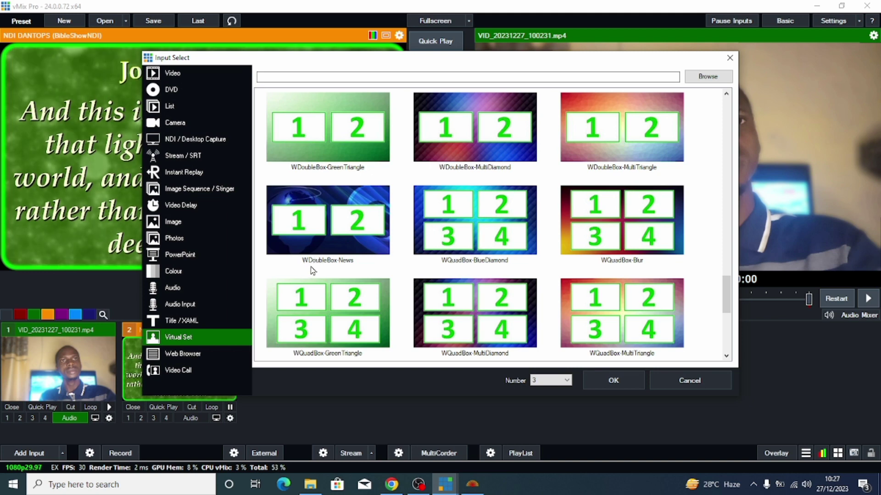
pyautogui.click(334, 234)
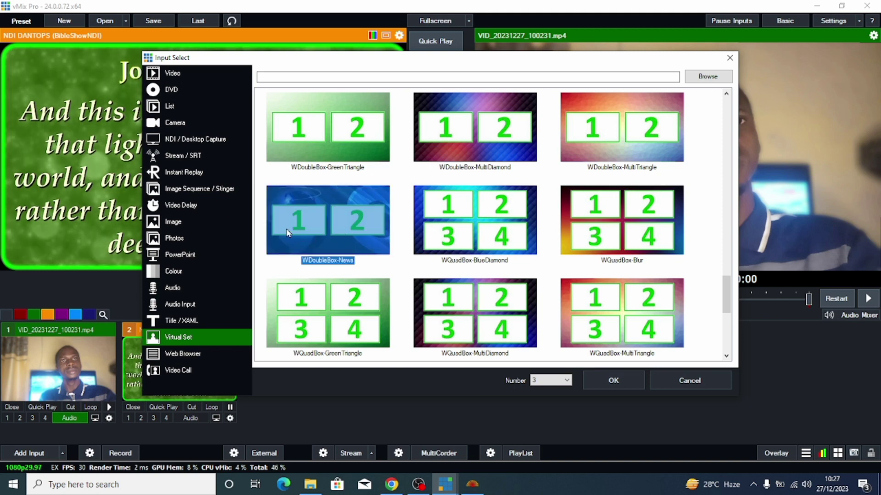
pyautogui.click(615, 383)
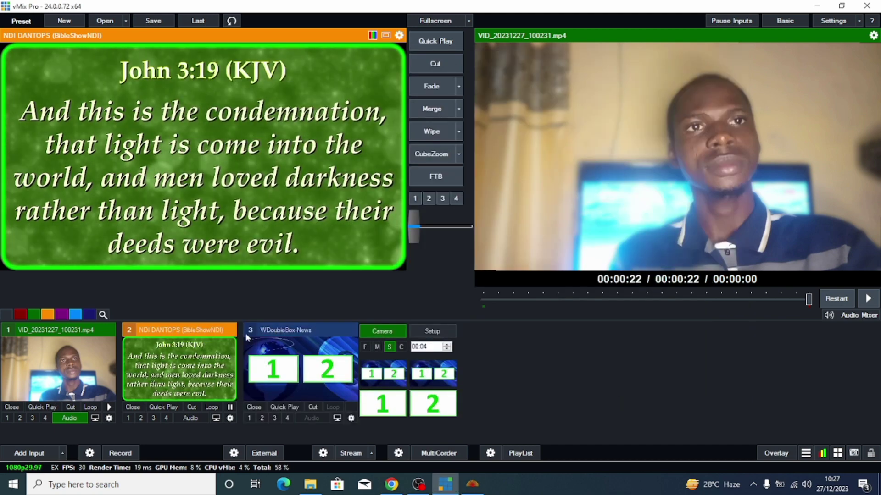
# Set the virtual camera move to fast (1 second) and put Input 1 camera video in Box1.
pyautogui.click(365, 347)
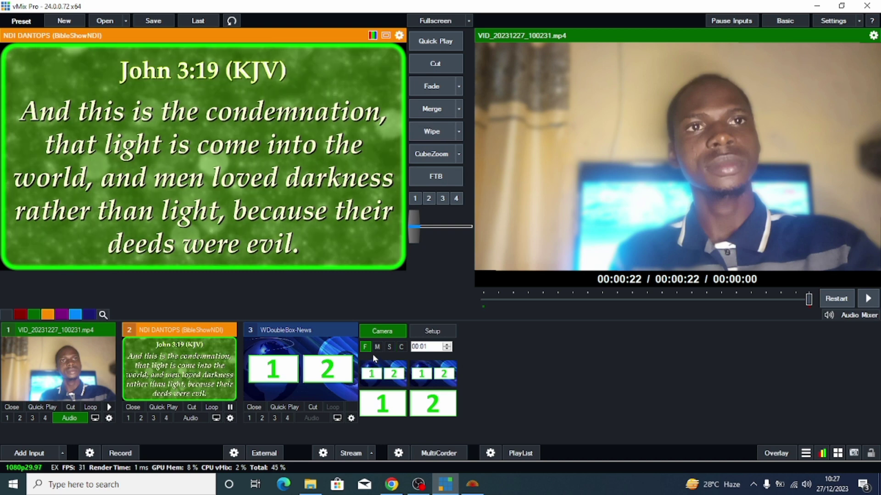
pyautogui.click(431, 333)
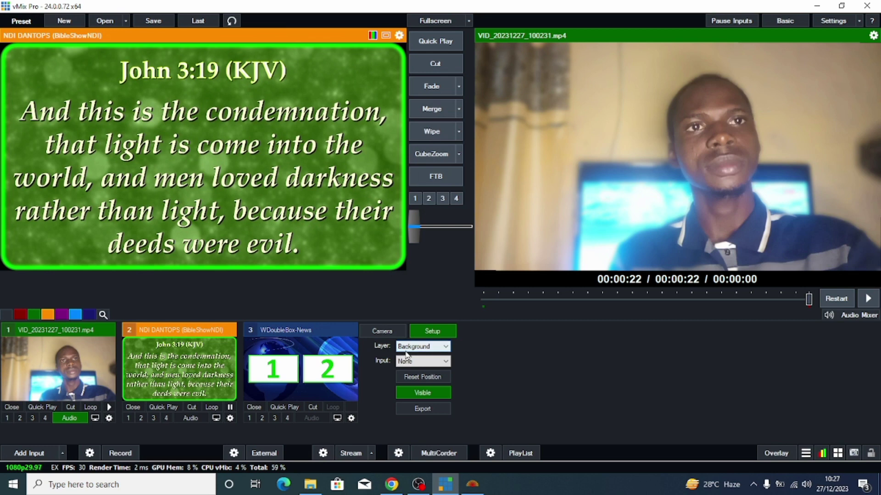
pyautogui.click(409, 348)
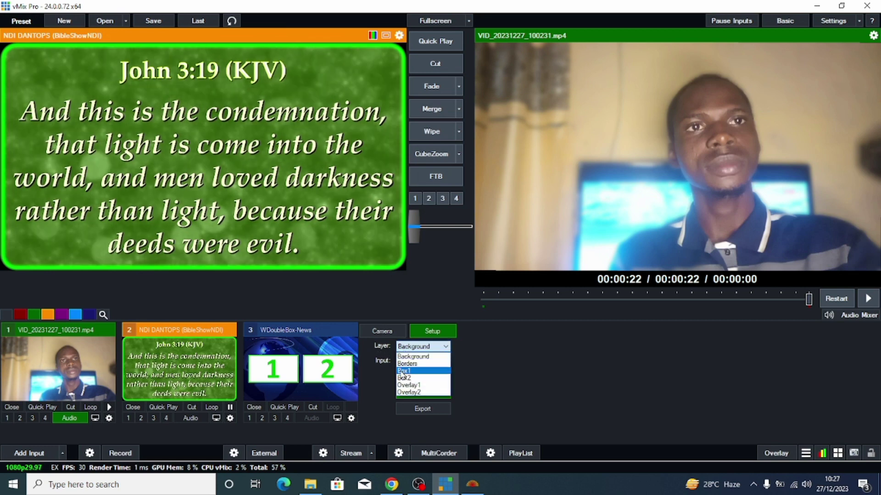
pyautogui.click(403, 370)
pyautogui.click(412, 360)
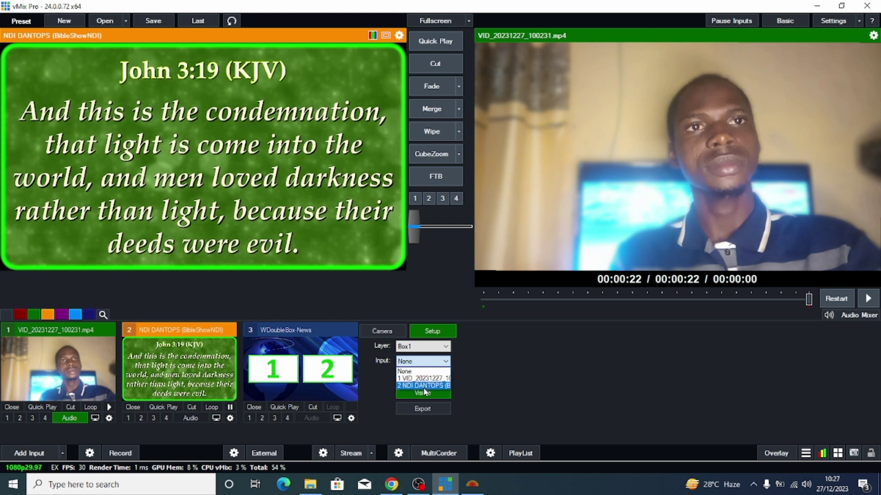
pyautogui.click(421, 379)
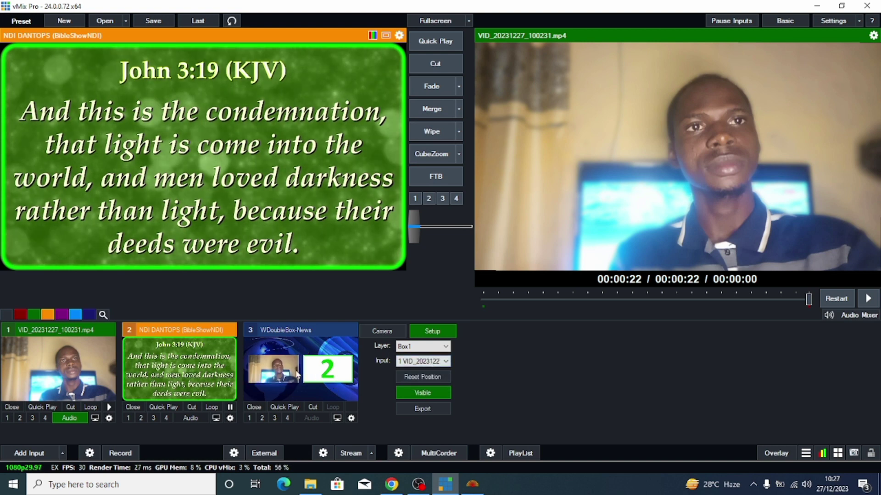
# Assign Input 2 NDI DANTOPS scripture to the Box2 layer.
pyautogui.click(408, 347)
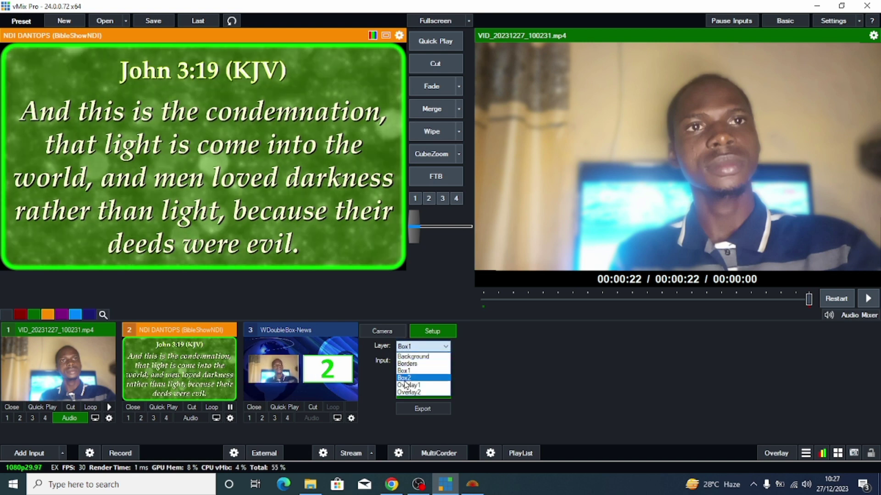
pyautogui.click(406, 354)
pyautogui.click(412, 362)
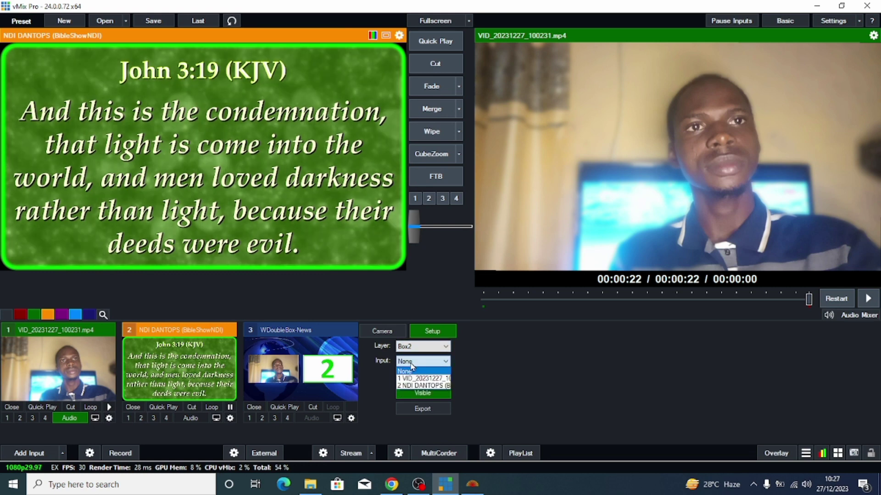
pyautogui.click(414, 386)
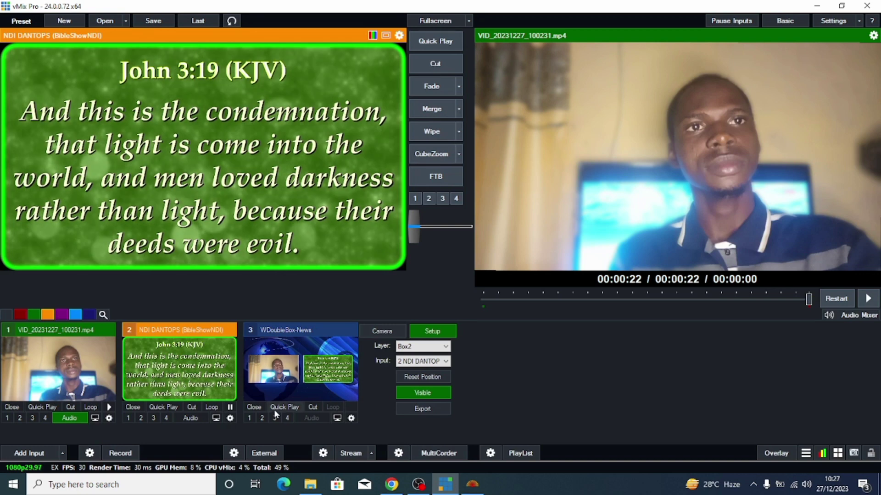
# Preview the WDoubleBox-News layout and merge it live, cutting briefly to camera and back.
pyautogui.click(294, 375)
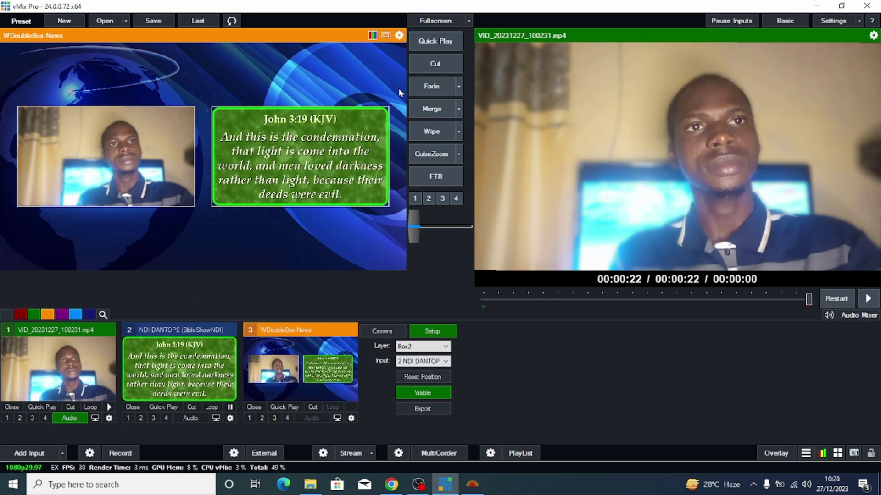
pyautogui.click(435, 110)
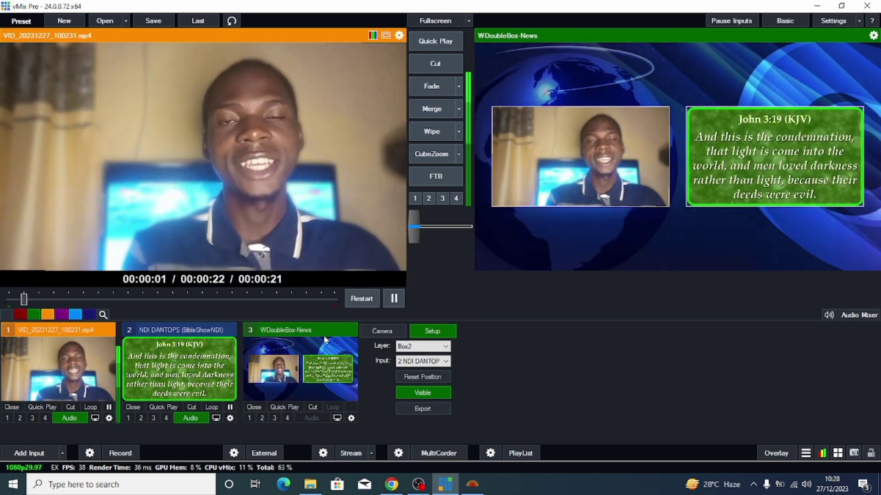
pyautogui.click(41, 407)
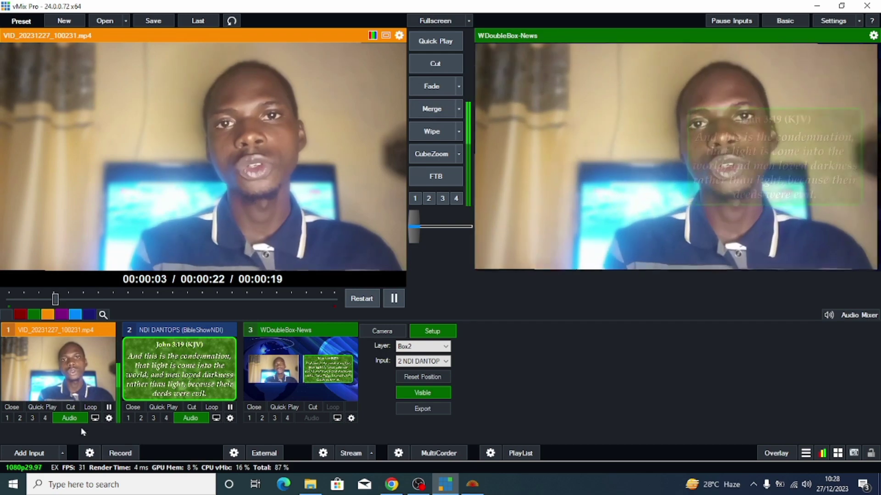
pyautogui.click(435, 110)
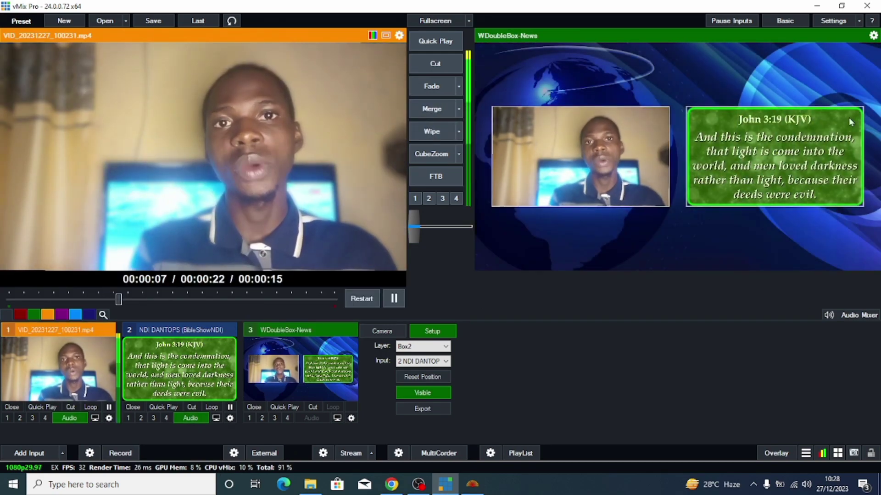
# Select the Borders layer and toggle Visible off, comparing with borders briefly shown.
pyautogui.click(417, 347)
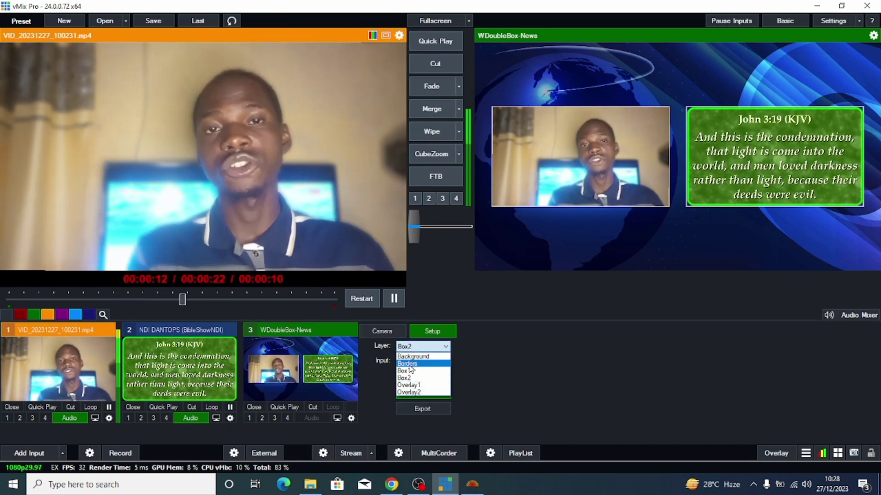
pyautogui.click(410, 364)
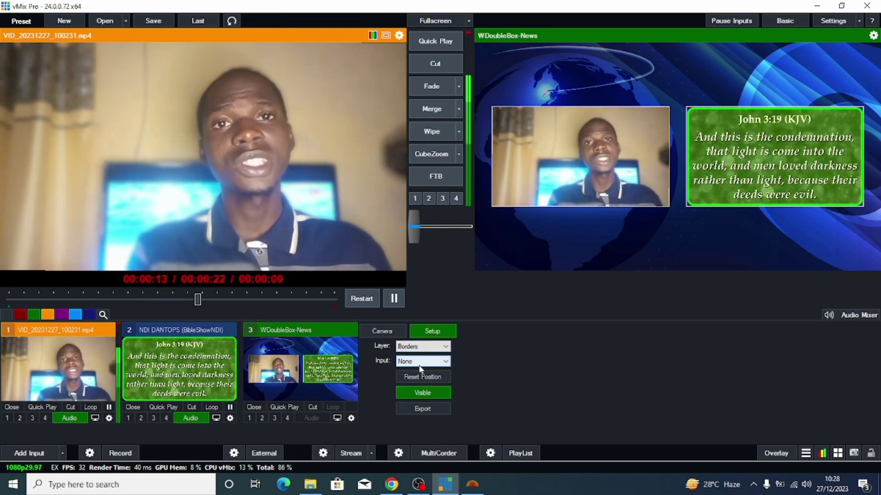
pyautogui.click(426, 393)
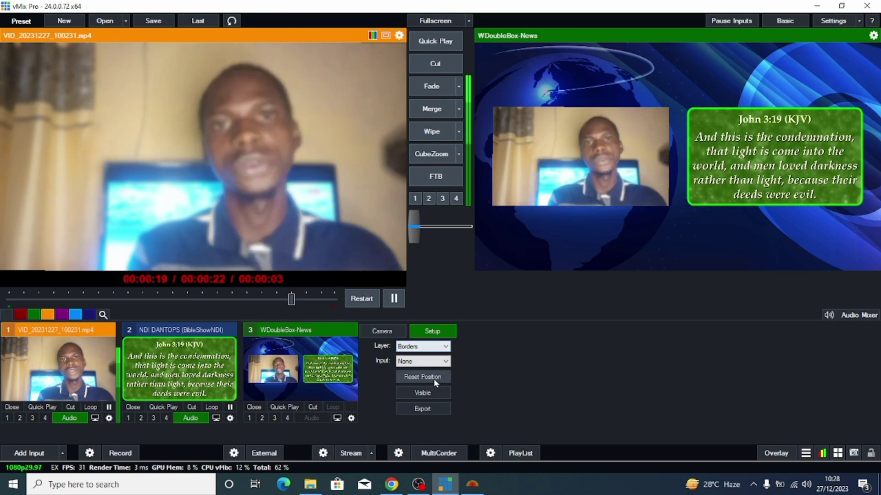
pyautogui.click(430, 393)
pyautogui.click(431, 394)
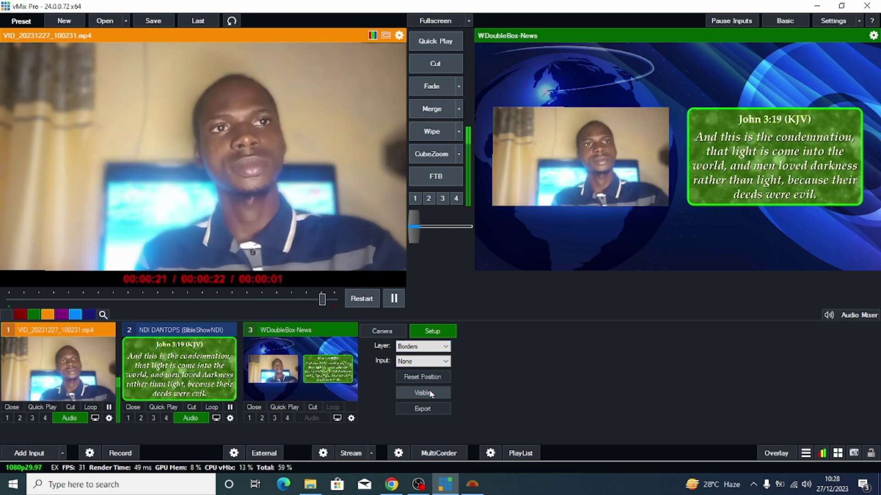